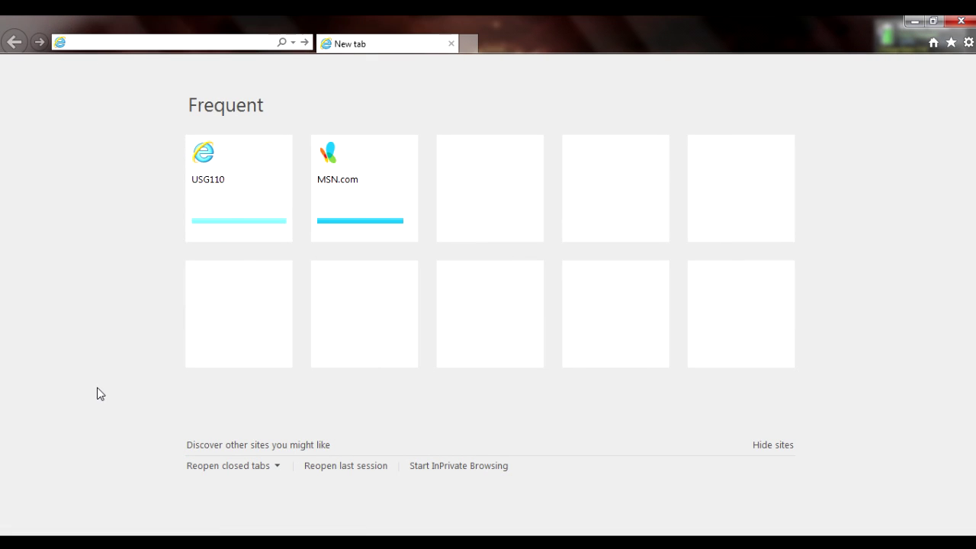
{"action": "type", "text": "w"}
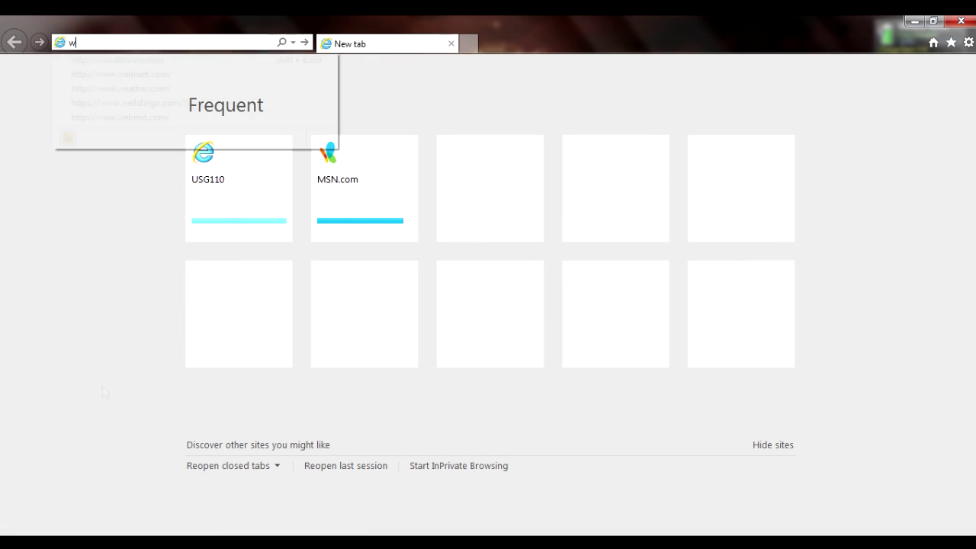
{"action": "type", "text": "ww."}
{"action": "type", "text": "m"}
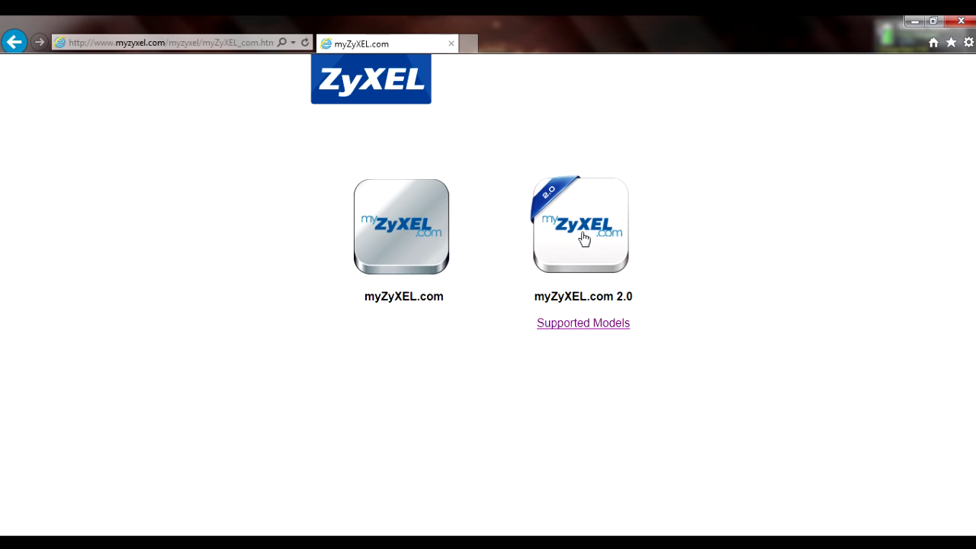
{"action": "left_click", "coordinate": [583, 239]}
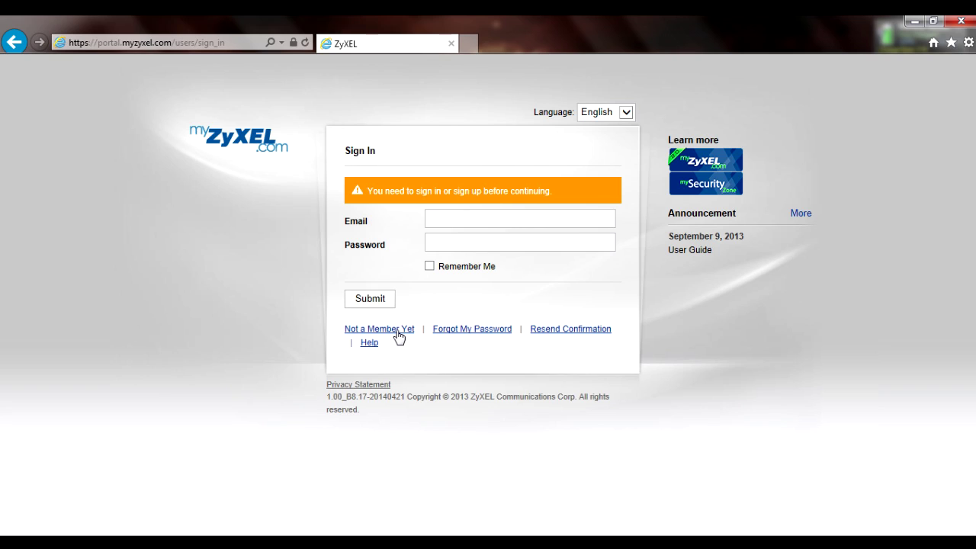
{"action": "left_click", "coordinate": [398, 336]}
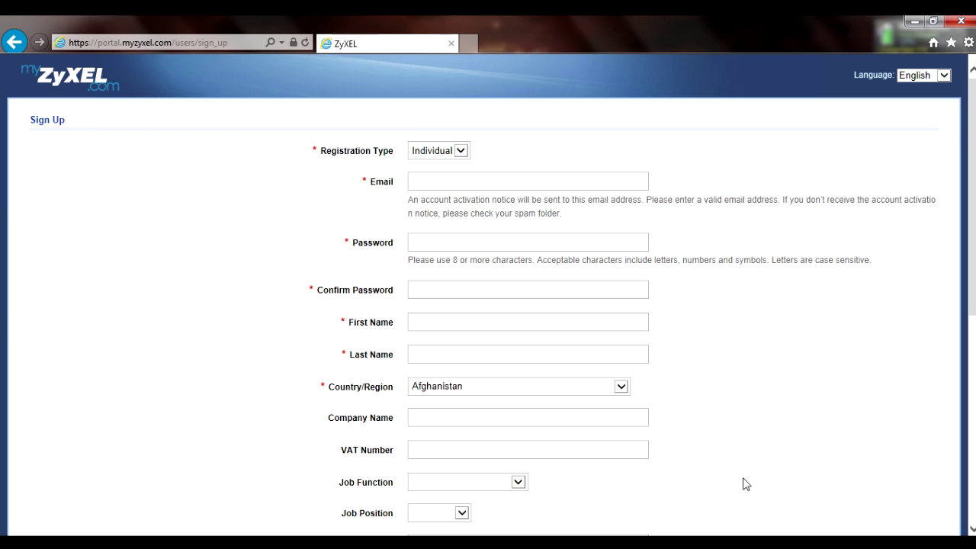
{"action": "scroll", "coordinate": [744, 483], "scroll_direction": "down", "scroll_amount": 1}
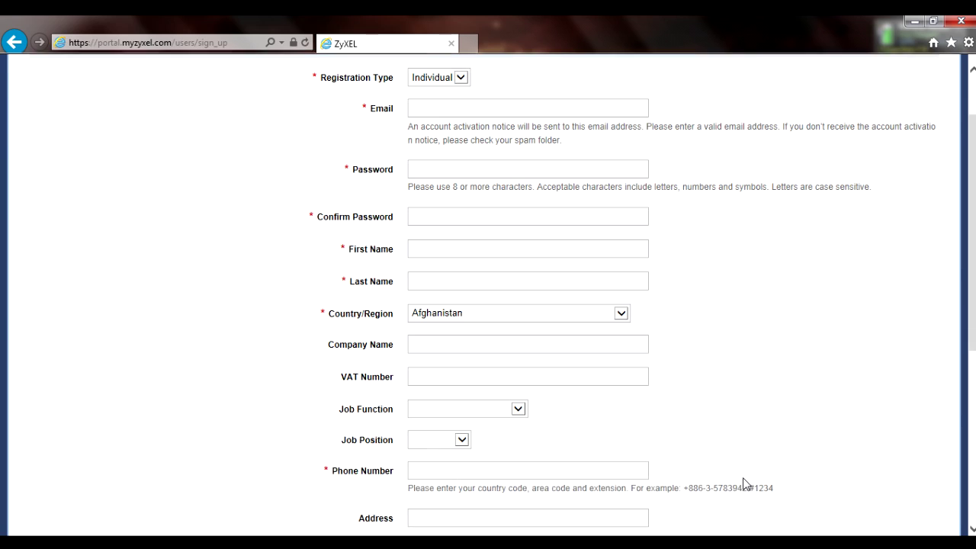
{"action": "scroll", "coordinate": [745, 484], "scroll_direction": "down", "scroll_amount": 2}
{"action": "scroll", "coordinate": [745, 483], "scroll_direction": "down", "scroll_amount": 1}
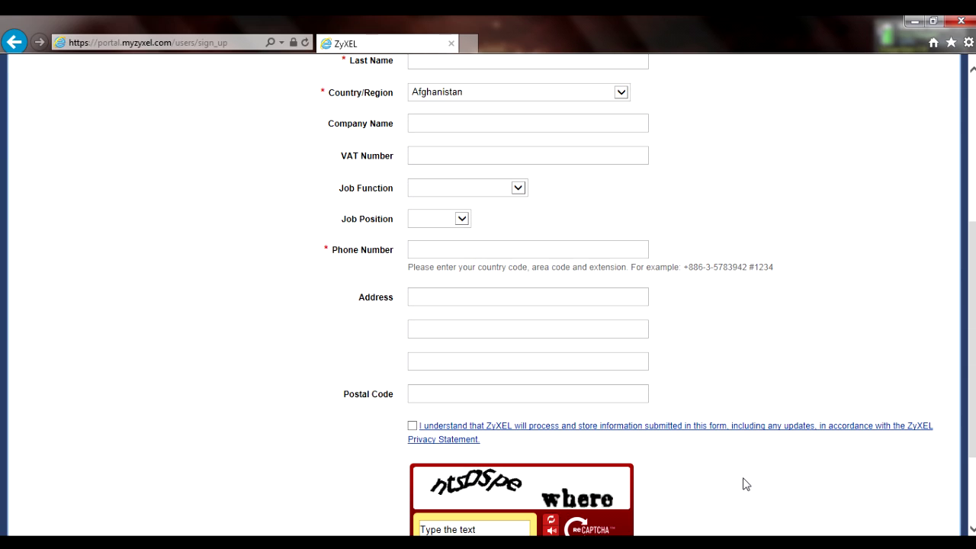
{"action": "scroll", "coordinate": [745, 484], "scroll_direction": "down", "scroll_amount": 2}
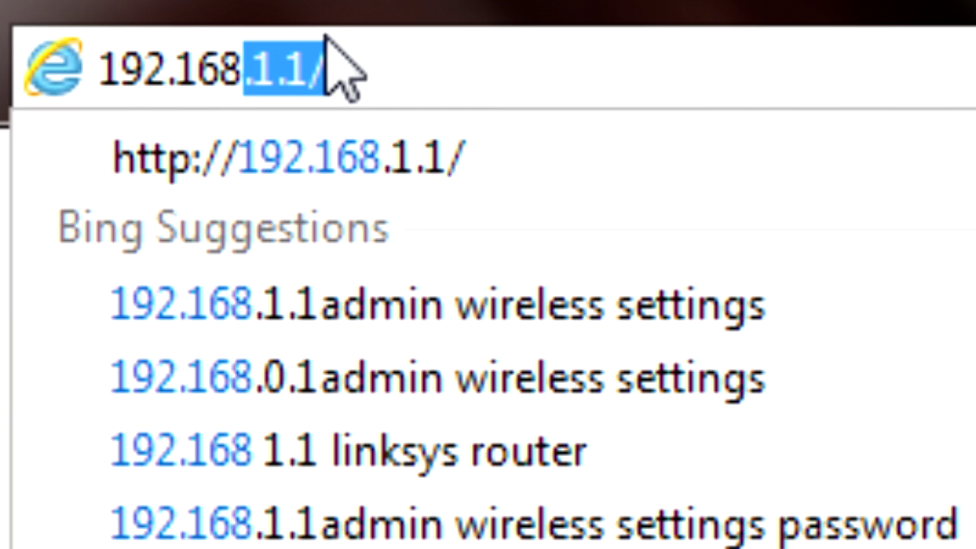
- Load the device at 192.168.1.1 and continue past the certificate warning
{"action": "type", "text": ".1.1"}
{"action": "key", "text": "Return"}
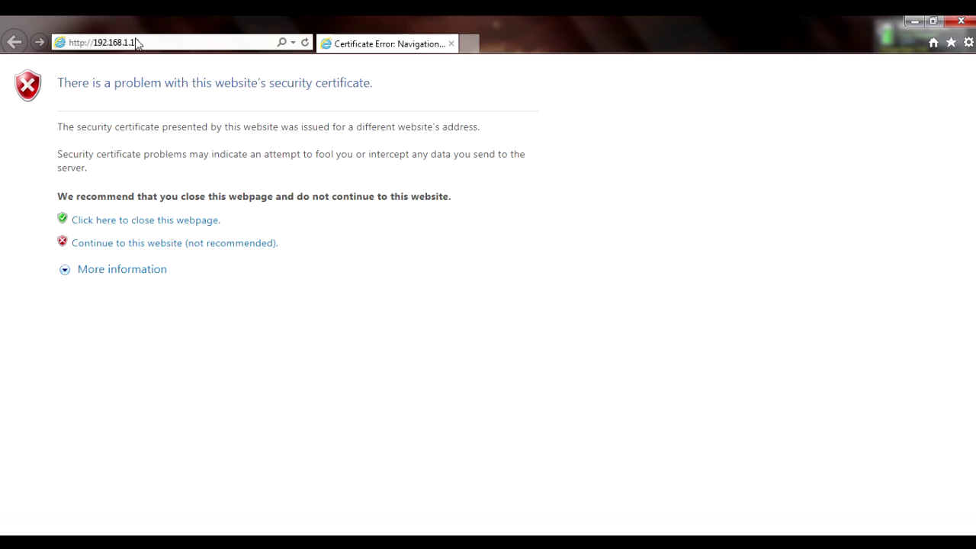
{"action": "left_click", "coordinate": [252, 243]}
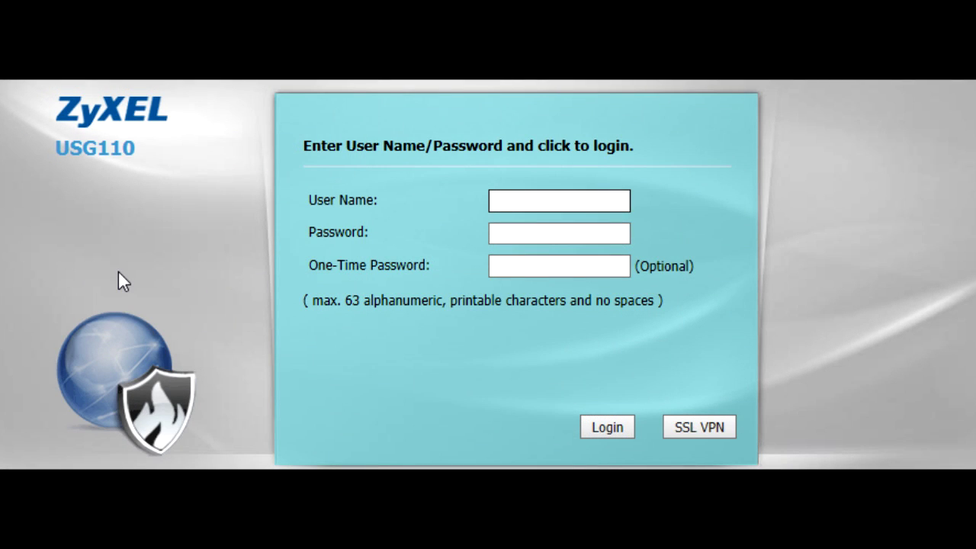
{"action": "type", "text": "admin"}
{"action": "key", "text": "Tab"}
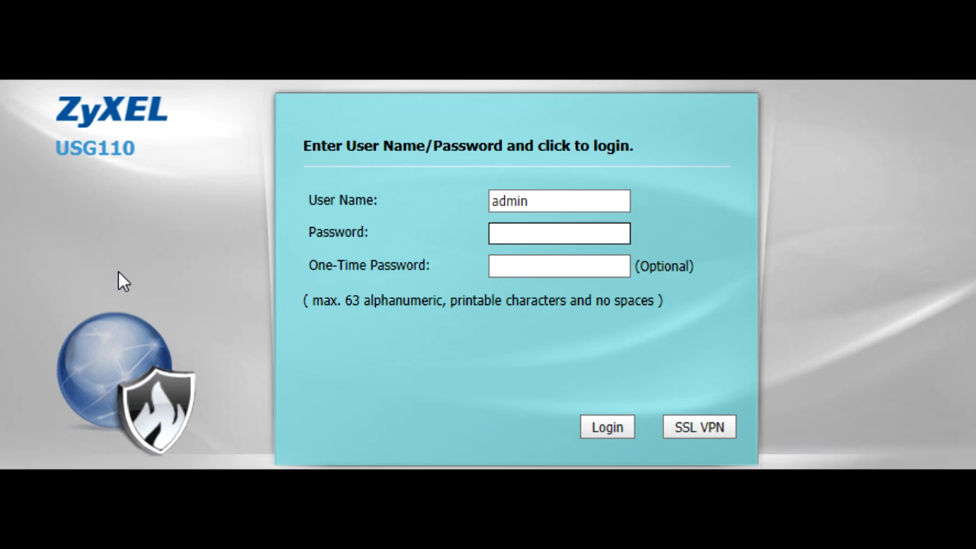
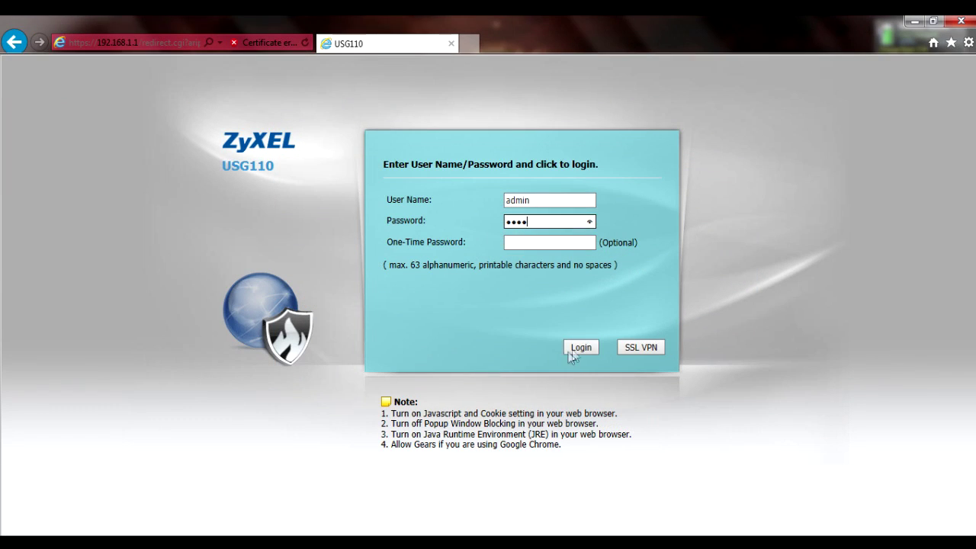
{"action": "left_click", "coordinate": [585, 353]}
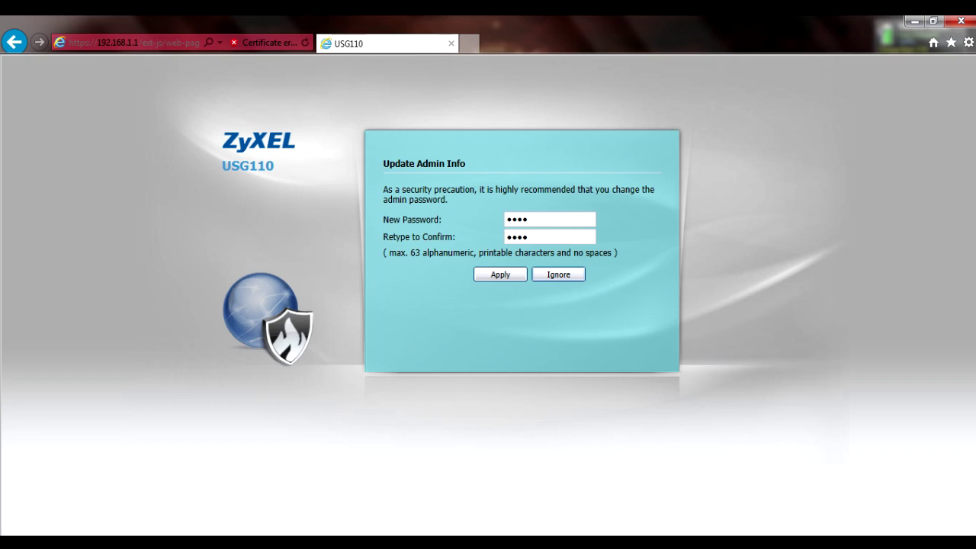
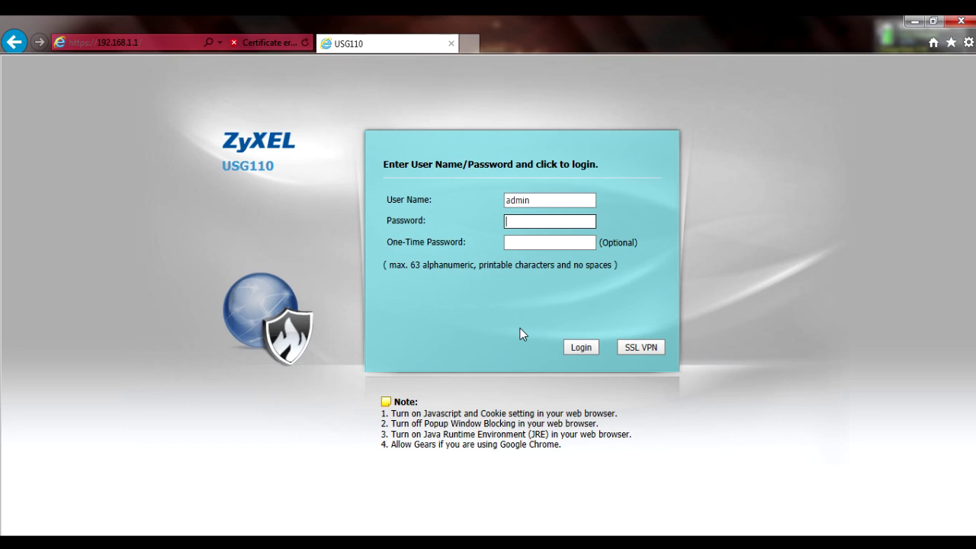
{"action": "left_click", "coordinate": [586, 347]}
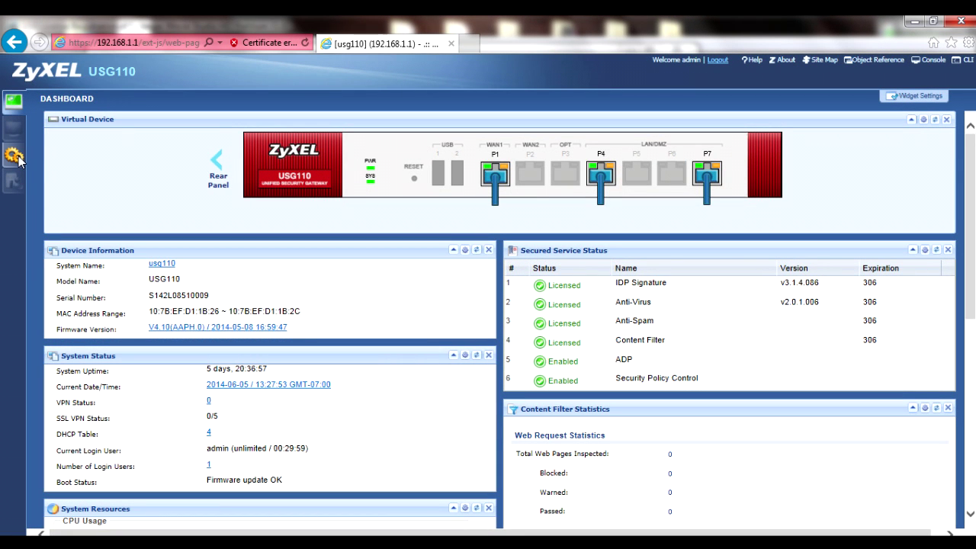
- Open Licensing > Registration and follow the portal.myzyxel.com link past its certificate warning
{"action": "left_click", "coordinate": [17, 156]}
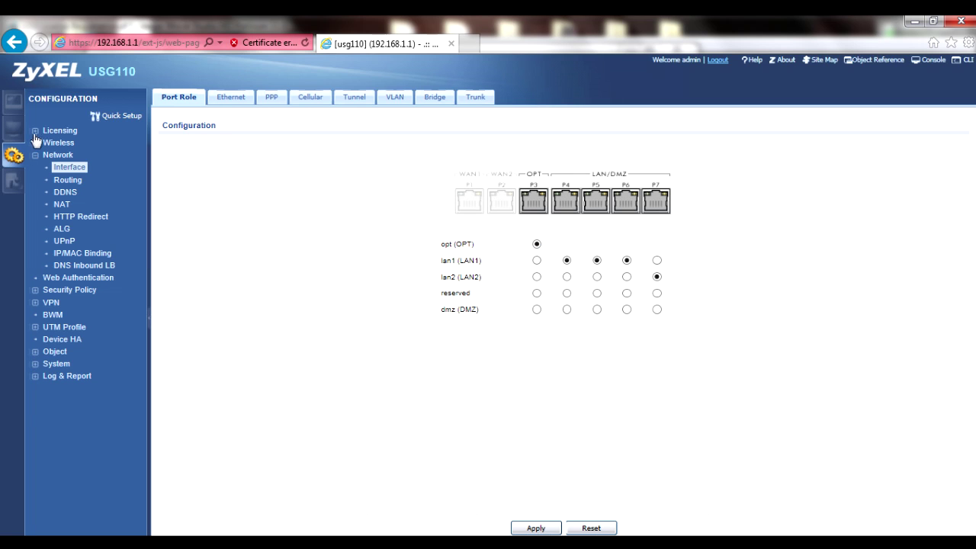
{"action": "left_click", "coordinate": [76, 143]}
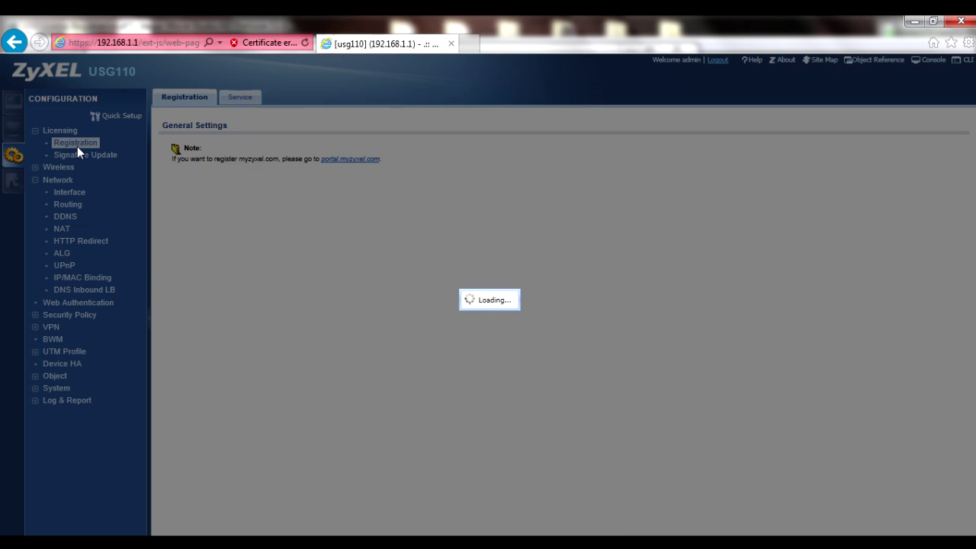
{"action": "left_click", "coordinate": [350, 158]}
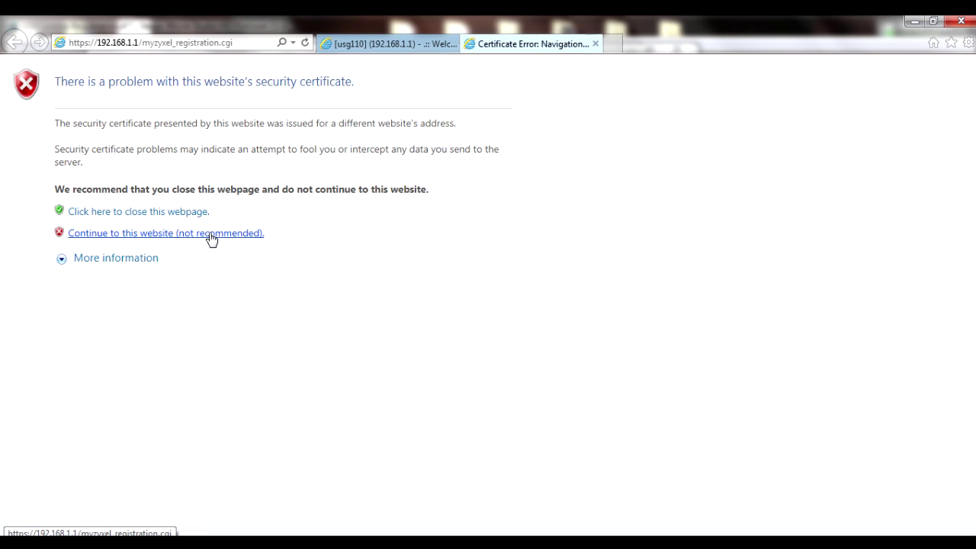
{"action": "left_click", "coordinate": [211, 234]}
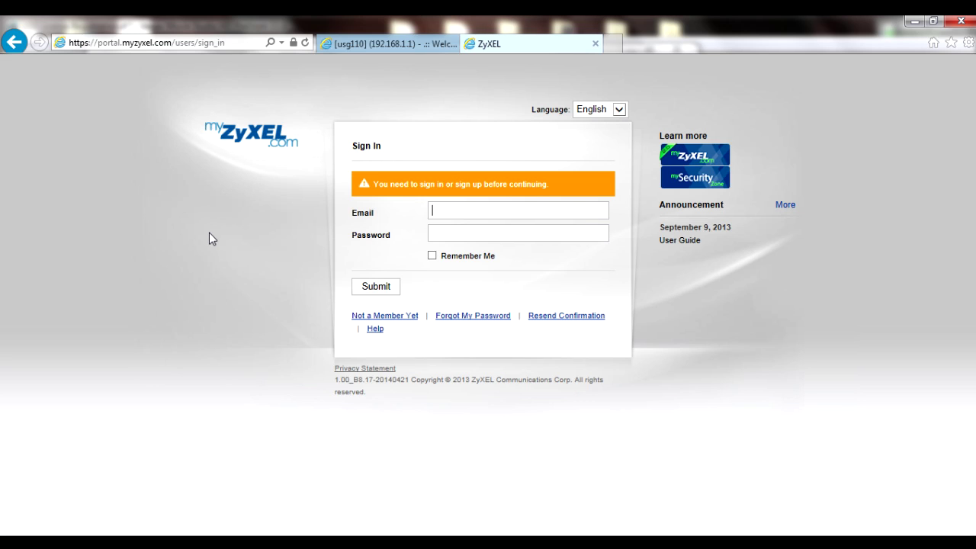
{"action": "key", "text": "Tab"}
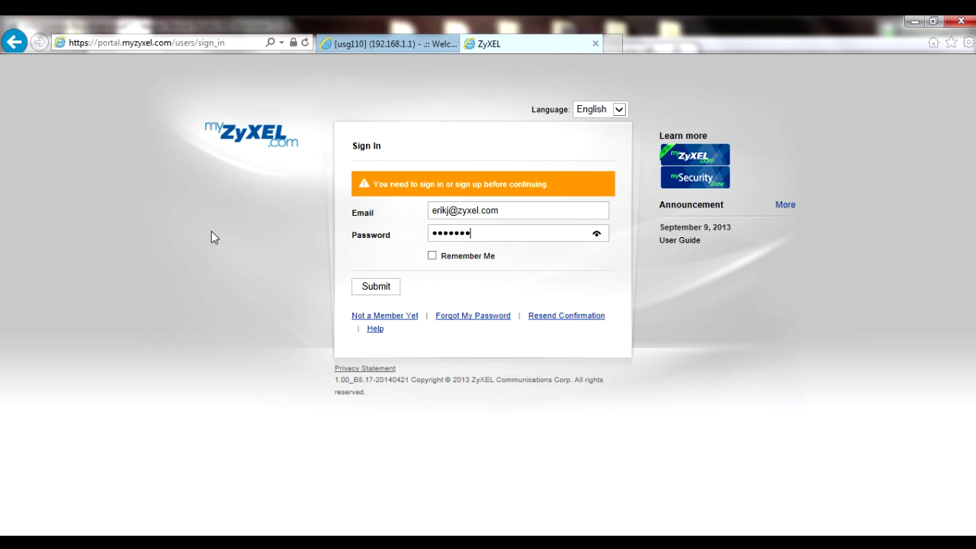
{"action": "left_click", "coordinate": [364, 285]}
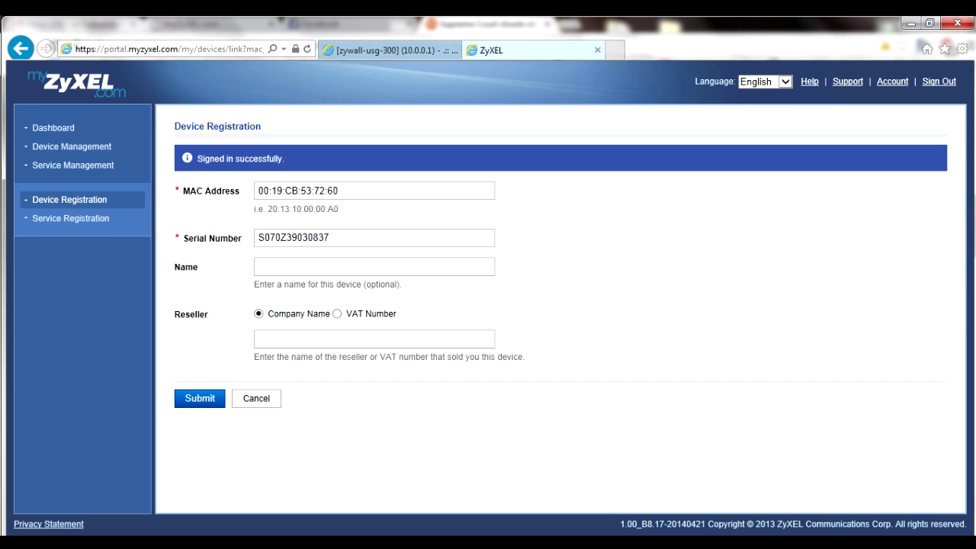
{"action": "type", "text": "L"}
{"action": "type", "text": "ab USG 30"}
{"action": "type", "text": "0"}
- Enter reseller 'ZyXEL Comm., Inc. USA' and submit the Lab USG 300 device registration
{"action": "key", "text": "Tab"}
{"action": "key", "text": "Tab"}
{"action": "type", "text": "Z"}
{"action": "type", "text": "yXEL Comm."}
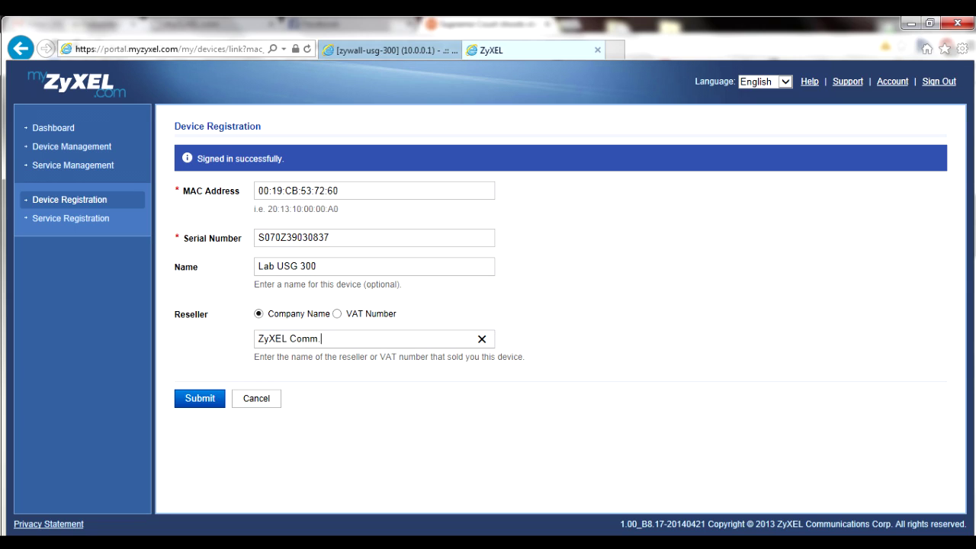
{"action": "type", "text": ", Inc. USA"}
{"action": "left_click", "coordinate": [213, 403]}
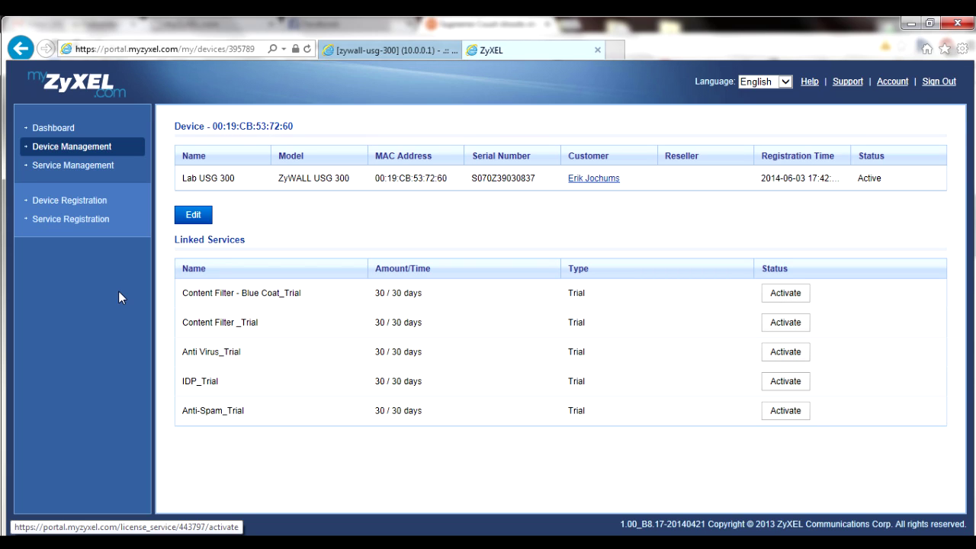
- Open Service Registration from the myZyXEL.com left sidebar
{"action": "left_click", "coordinate": [85, 219]}
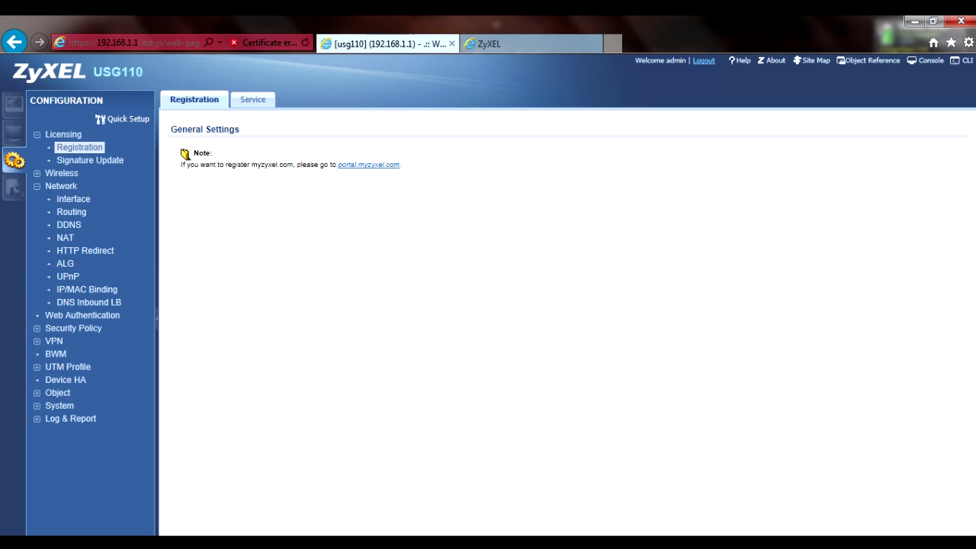
- Refresh service licenses on the Service tab so IDP, Anti-Virus, Anti-Spam and Content Filter show Licensed
{"action": "left_click", "coordinate": [241, 102]}
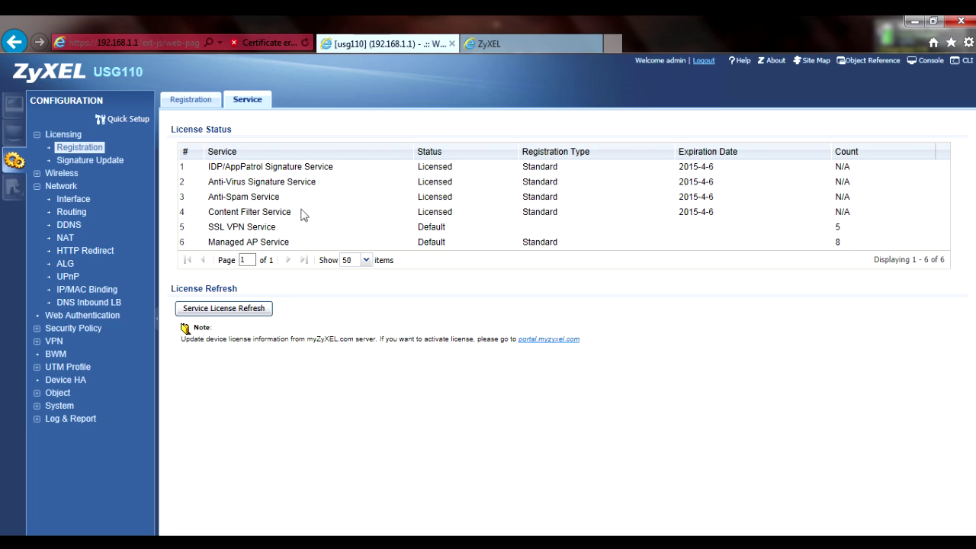
{"action": "left_click", "coordinate": [266, 313]}
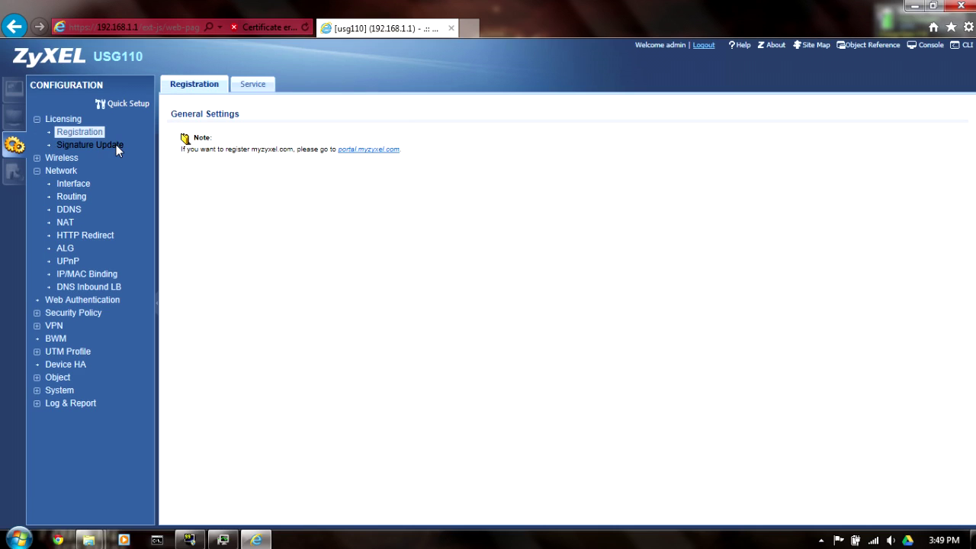
- Update Anti-Virus signatures (2.0.1.005, already latest), then start the IDP/AppPatrol signature update
{"action": "left_click", "coordinate": [118, 145]}
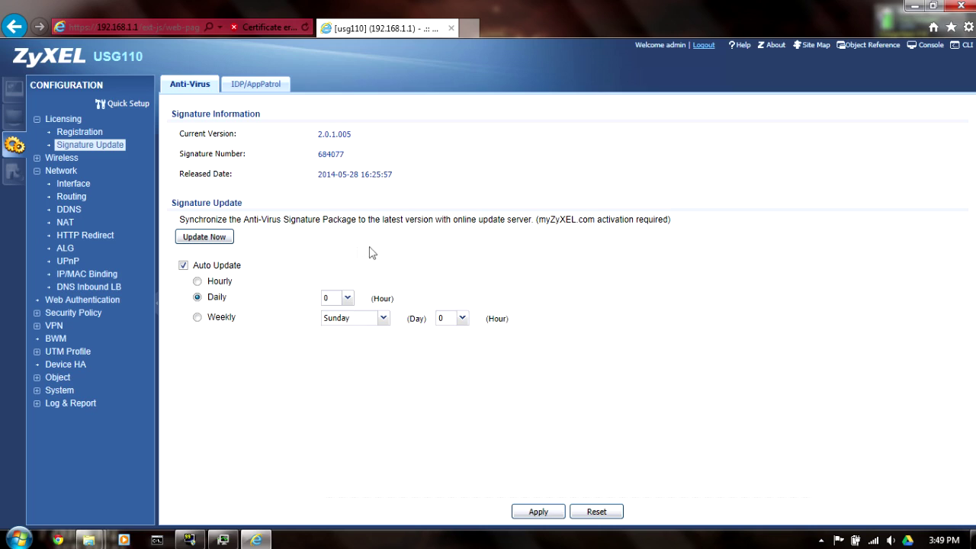
{"action": "left_click", "coordinate": [223, 239]}
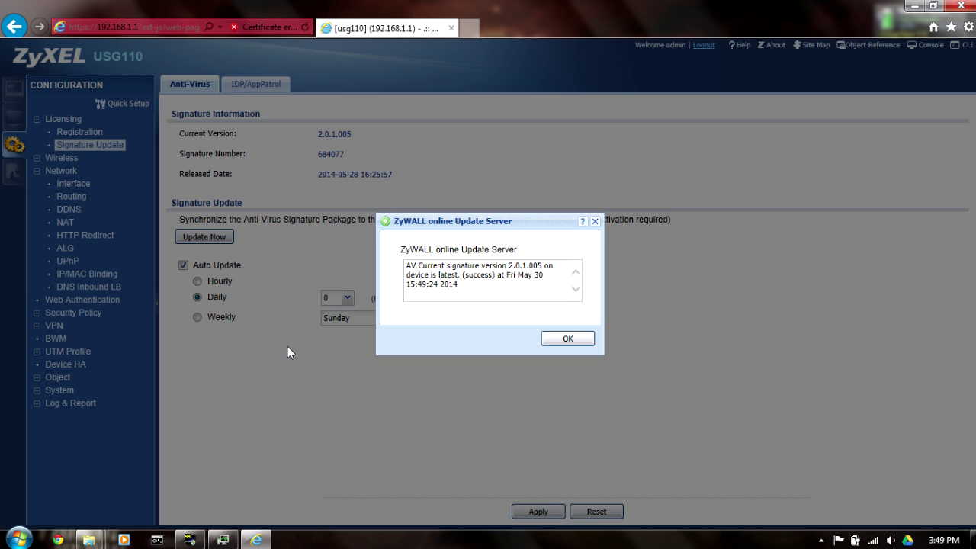
{"action": "left_click", "coordinate": [567, 341]}
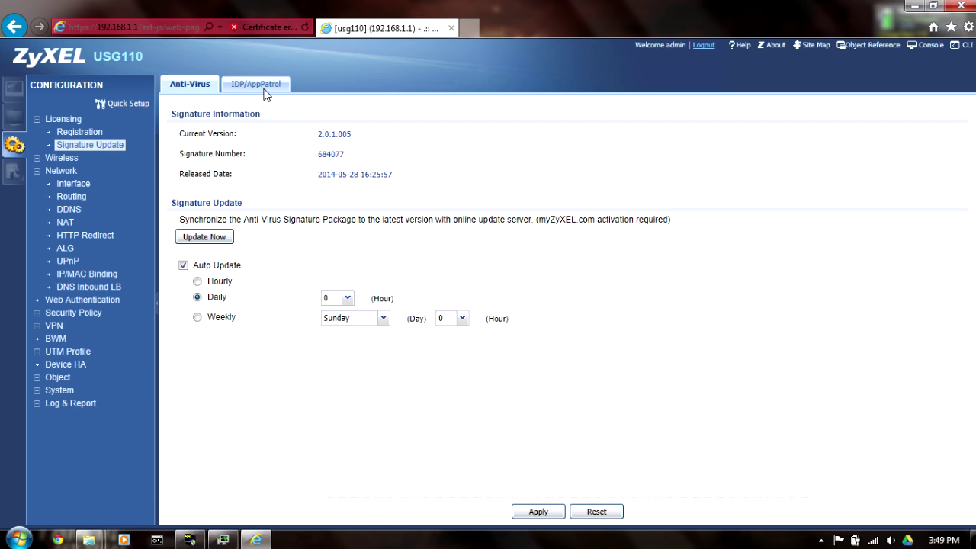
{"action": "left_click", "coordinate": [264, 89]}
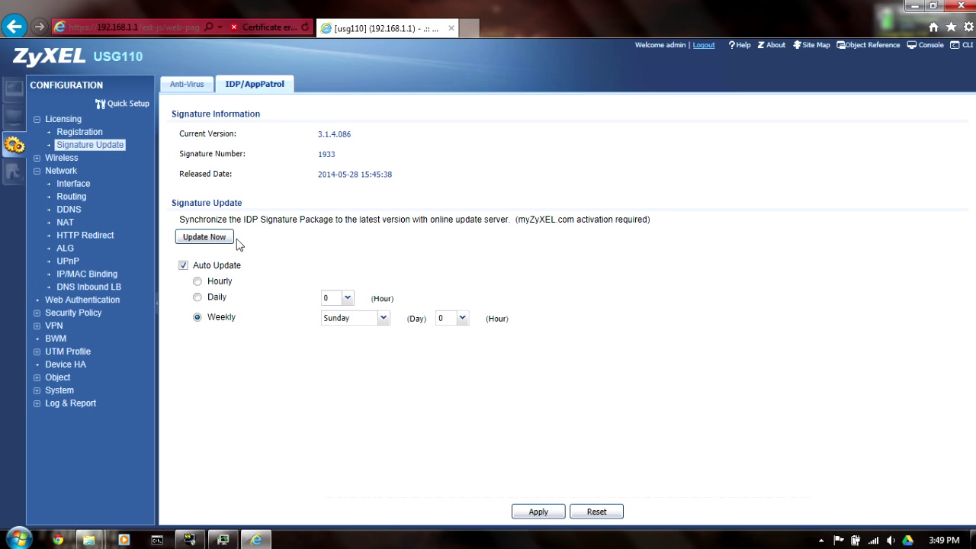
{"action": "left_click", "coordinate": [204, 237]}
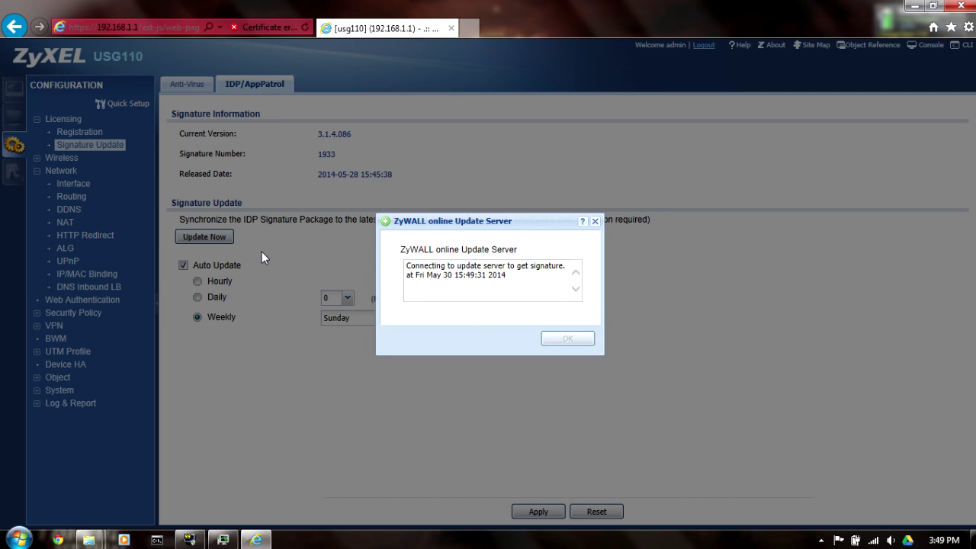